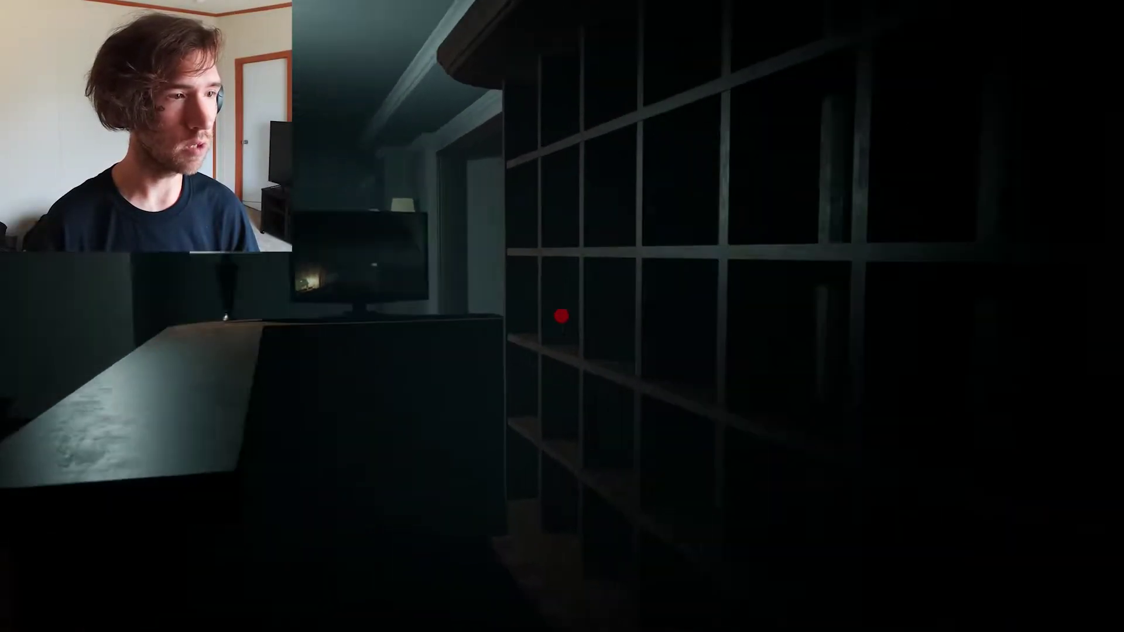
{"action": "key", "text": "w"}
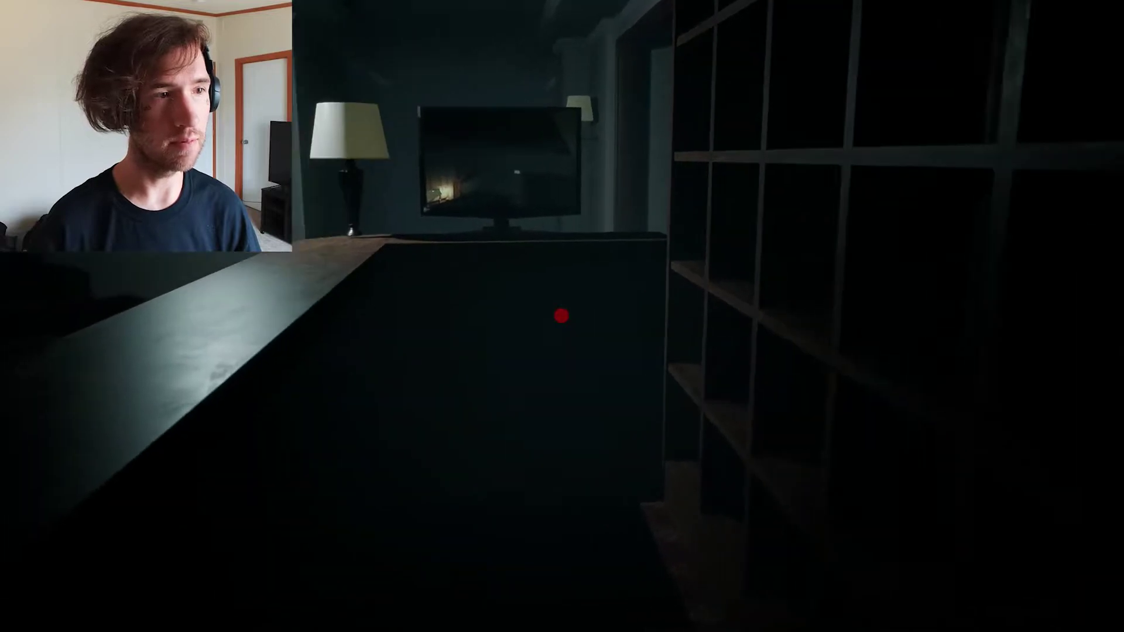
{"action": "key", "text": "w"}
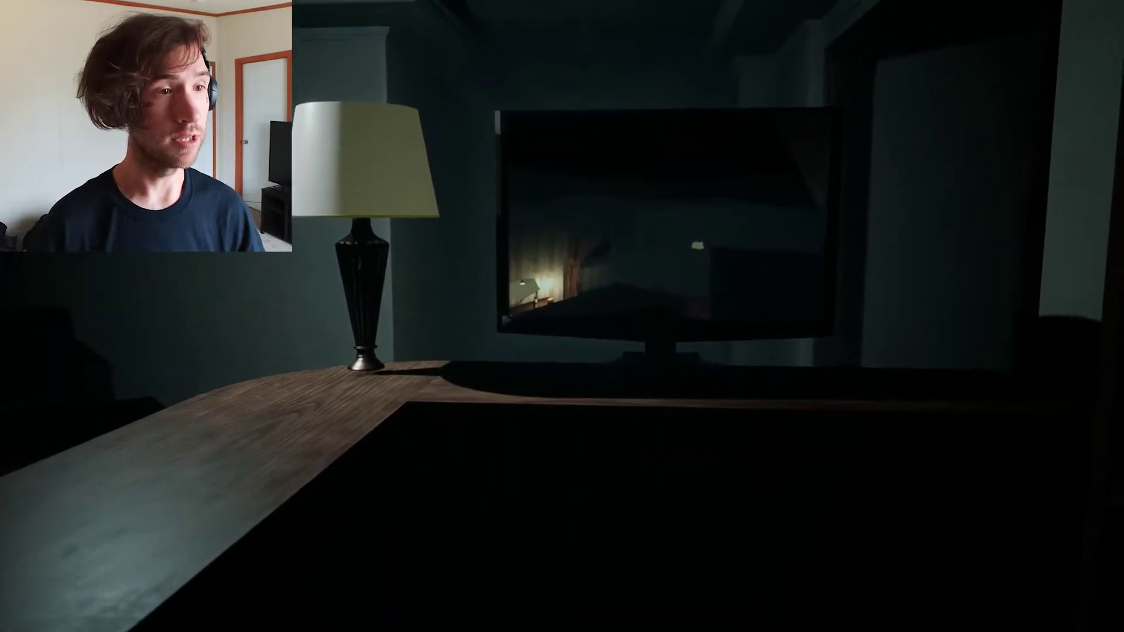